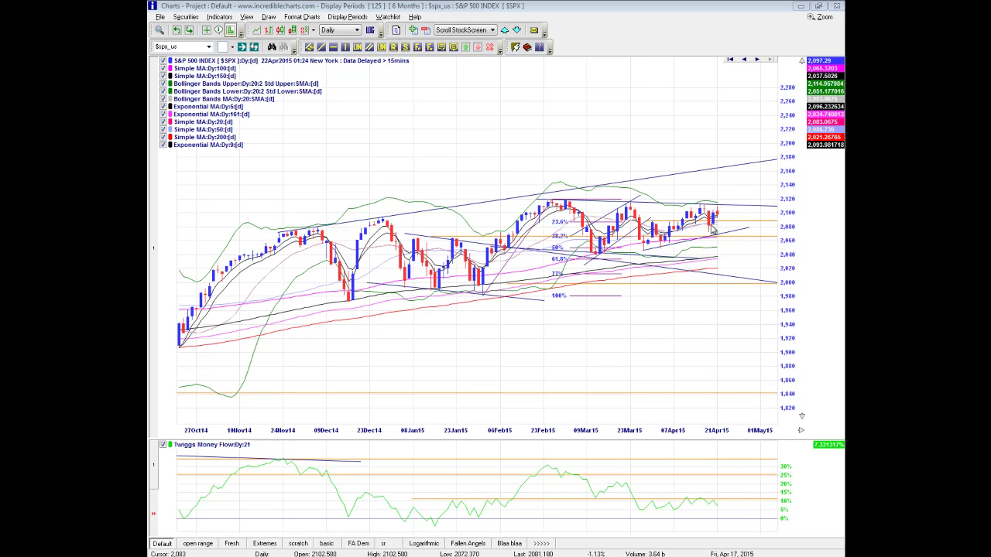
View the $D and then the $DWC index charts, then reselect the security code.
click(182, 47)
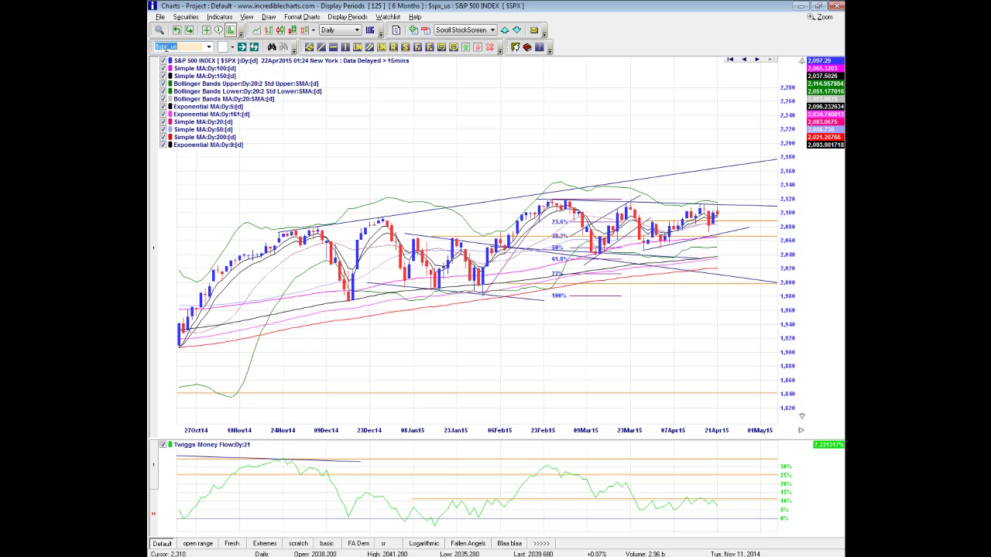
text($d)
key(Return)
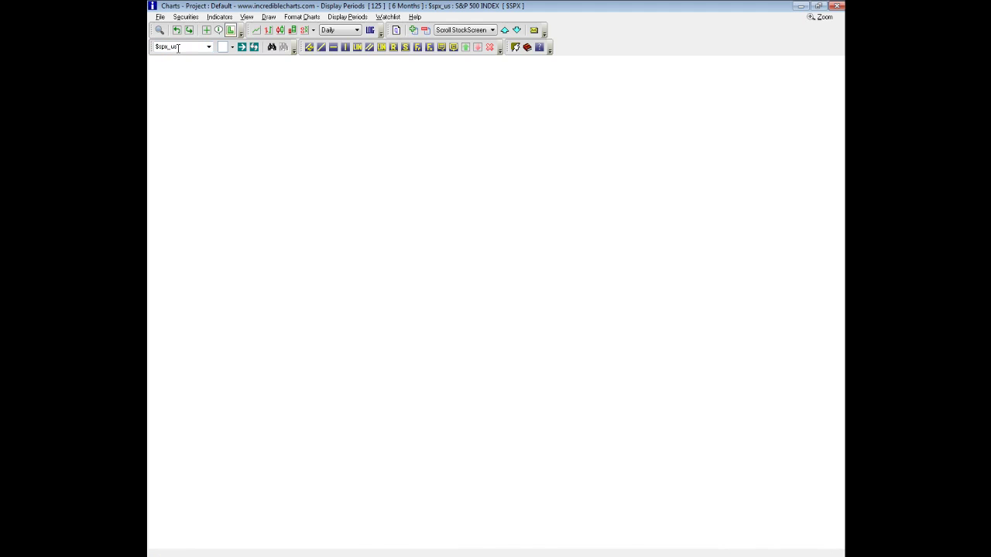
text($dwc)
key(Return)
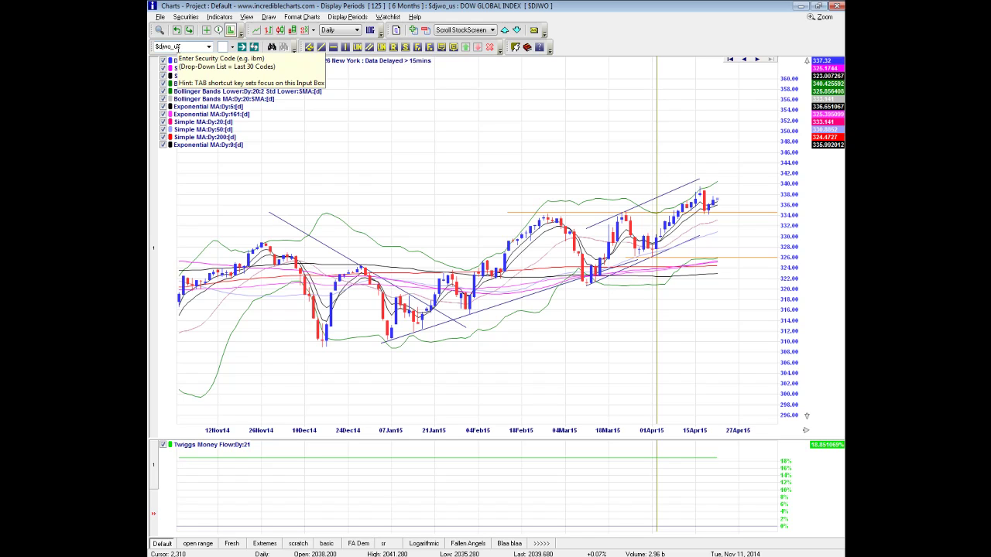
click(179, 47)
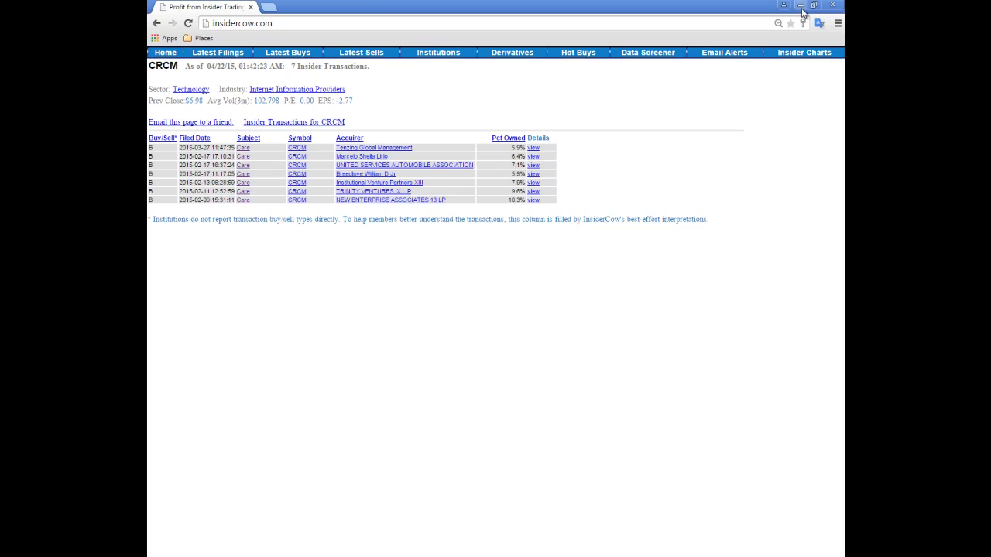
Minimize the browser and draw a horizontal line on the CRCM chart at about 7.69.
click(801, 6)
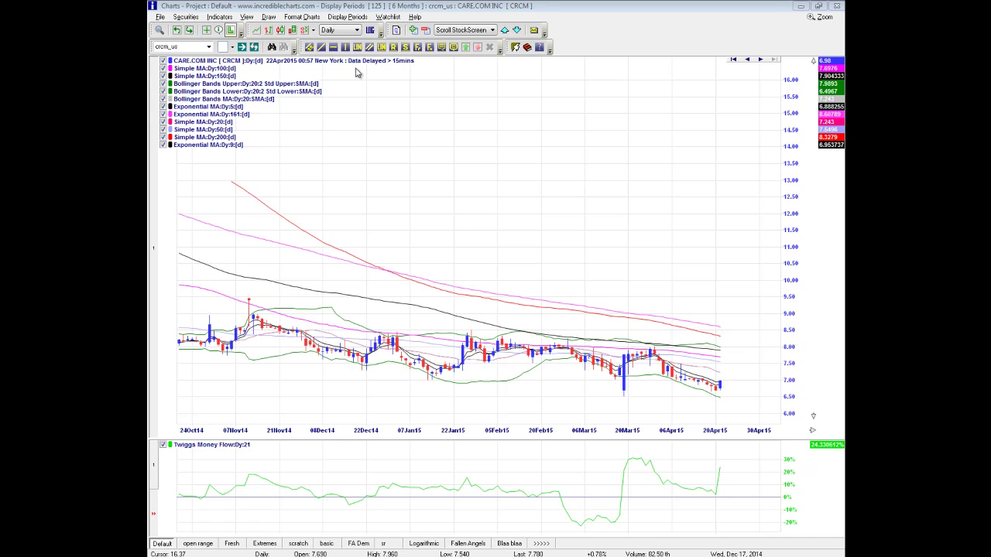
click(333, 47)
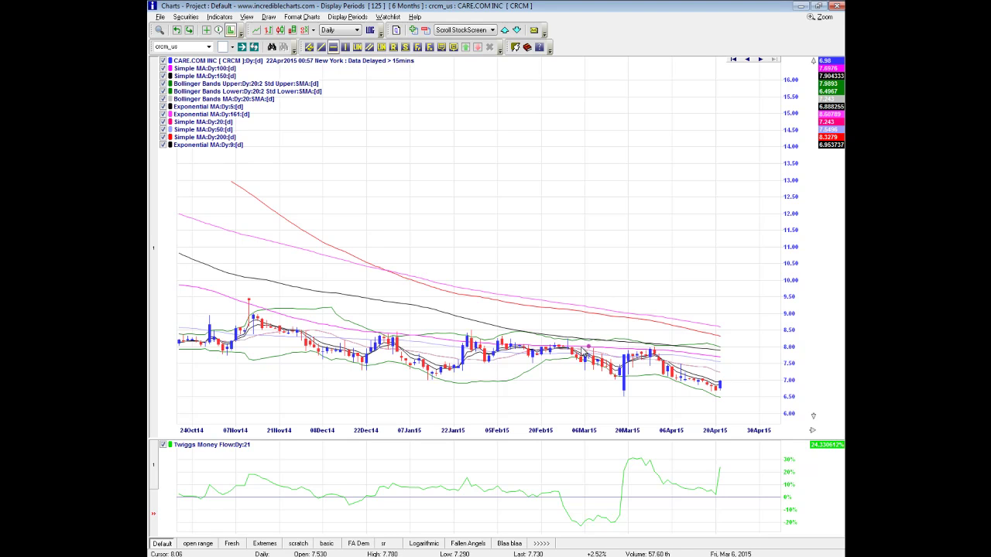
click(720, 355)
drag(726, 364, 727, 370)
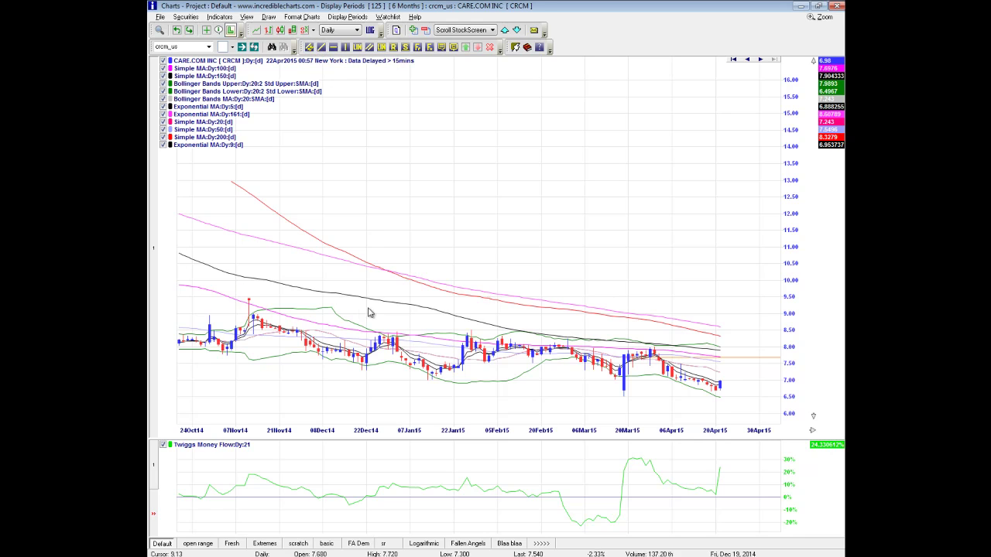
Draw a descending trendline on CRCM from the November high near 9.50 to about 7.50.
right_click(641, 351)
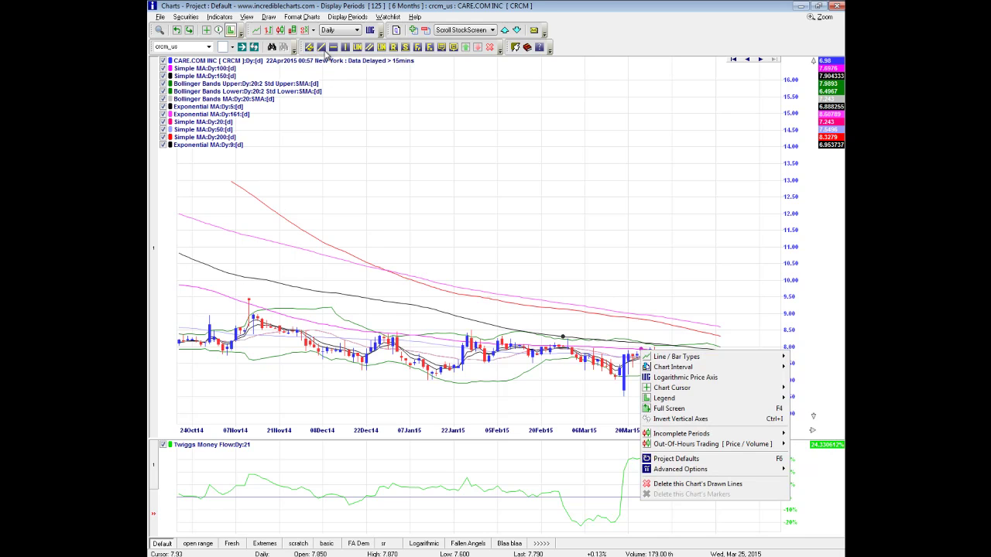
key(Escape)
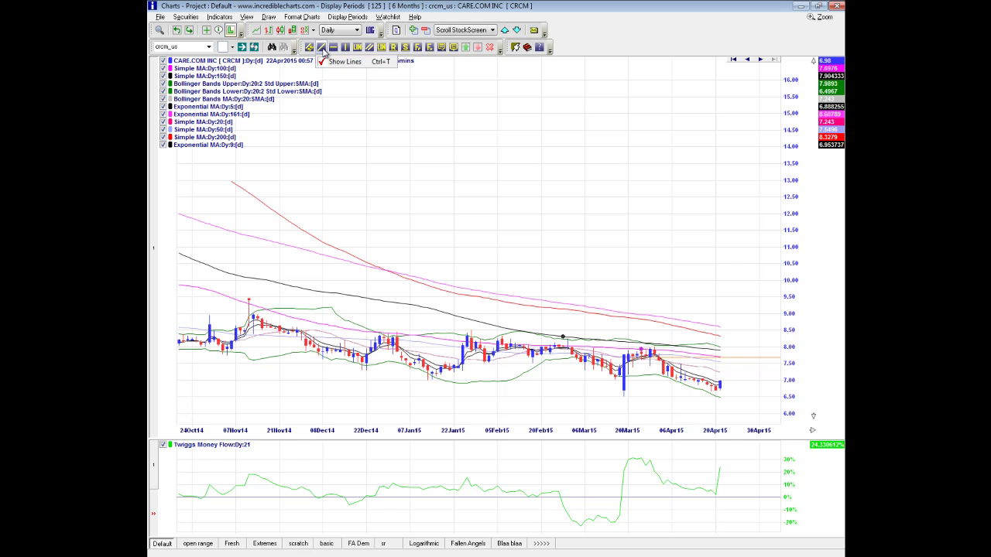
click(321, 47)
mouse_move(243, 296)
mouse_down()
mouse_move(418, 304)
mouse_move(629, 331)
mouse_move(766, 364)
mouse_up()
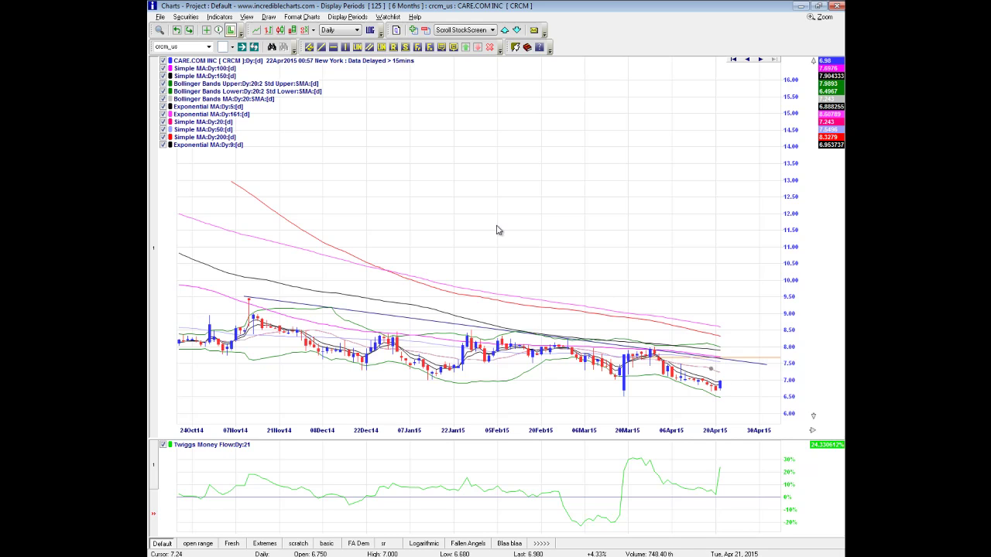
click(166, 47)
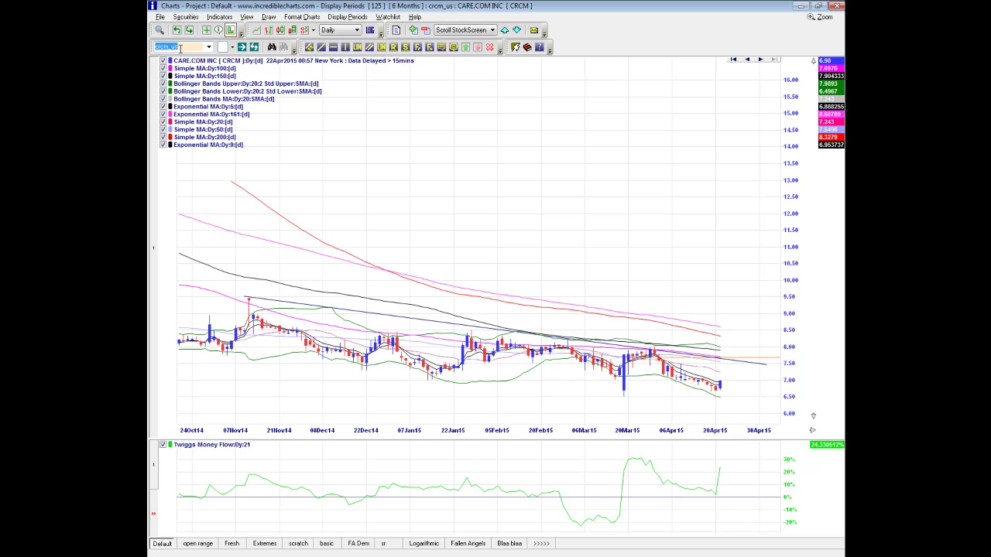
Load the VVUS daily chart, then return to the InsiderCow browser page.
text(vvus)
key(Return)
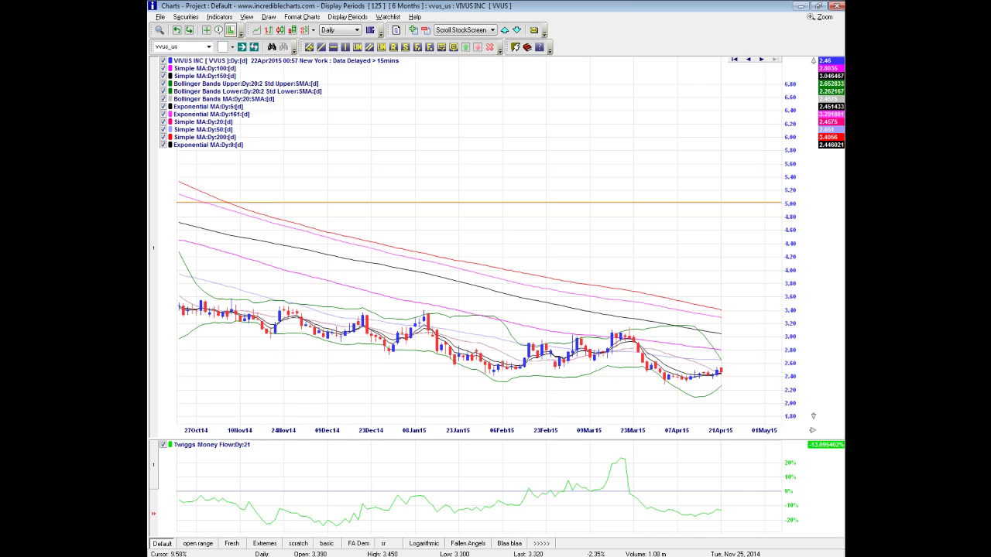
key(alt+Tab)
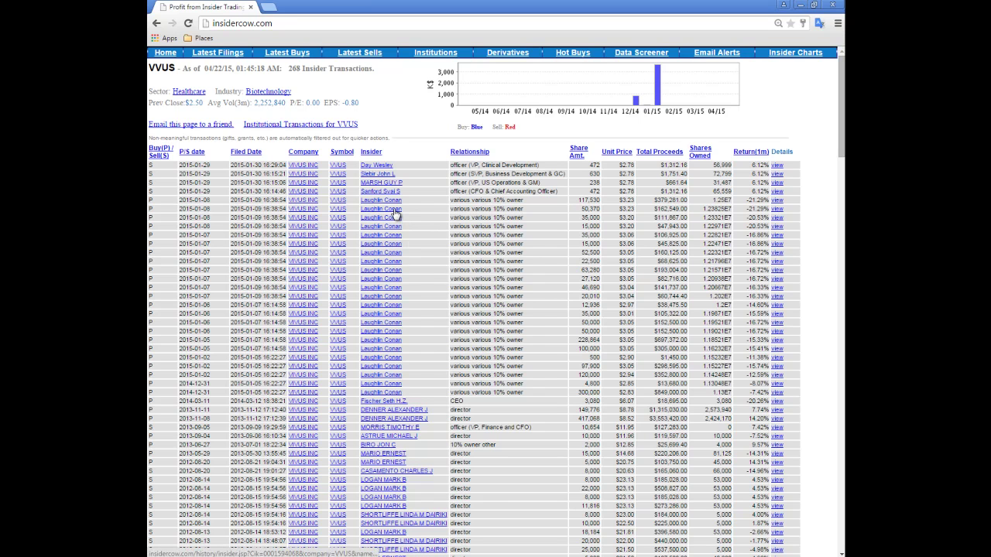
Open a VVUS 10% owner's full insider trading history and scroll through its records.
click(394, 216)
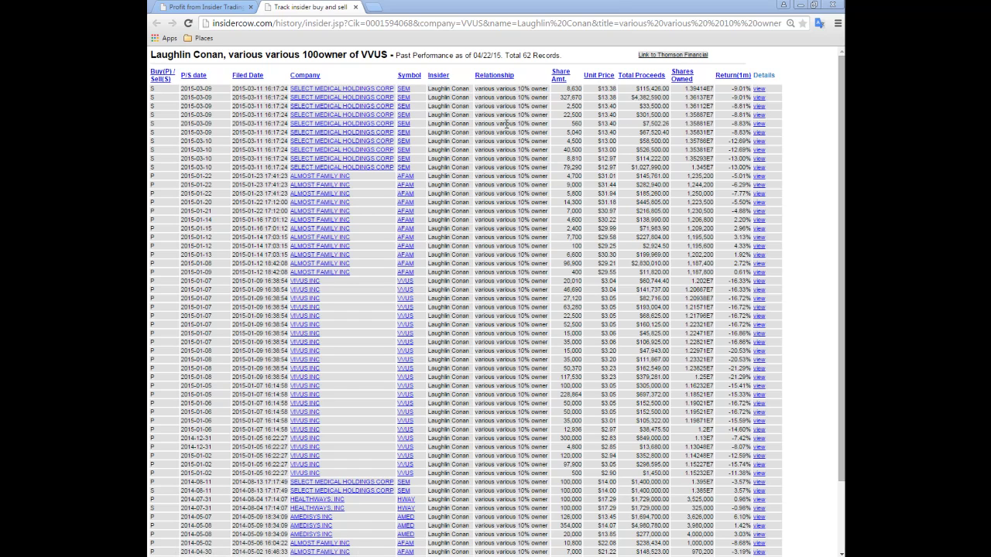
drag(842, 120, 840, 252)
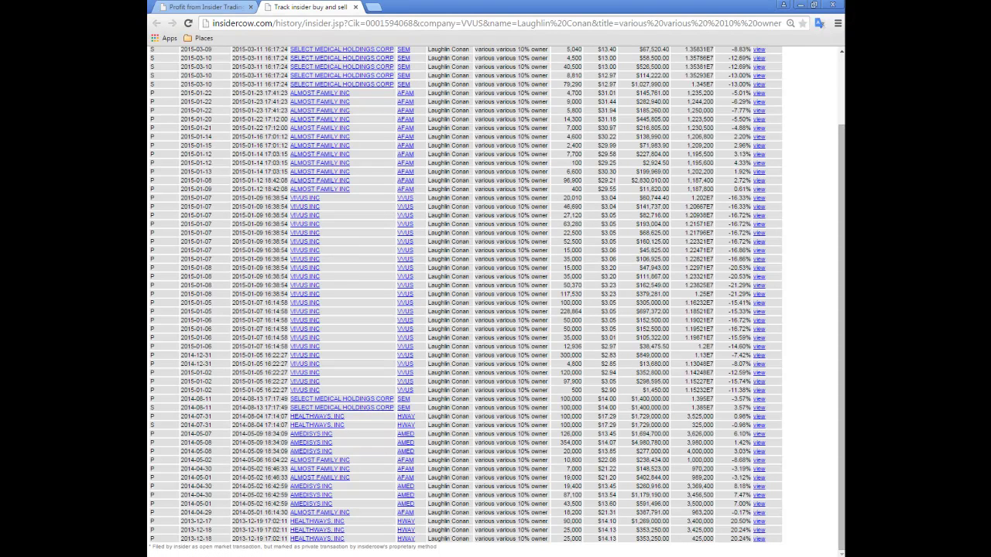
Load the AFAM chart with afam_us in place of VVUS.
key(alt+Tab)
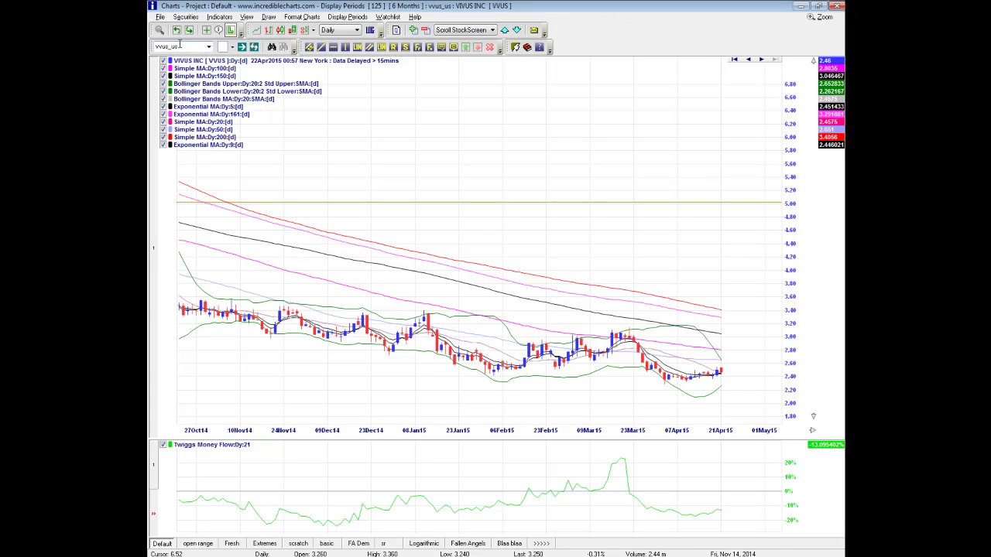
double_click(179, 47)
text(afam_us)
key(Return)
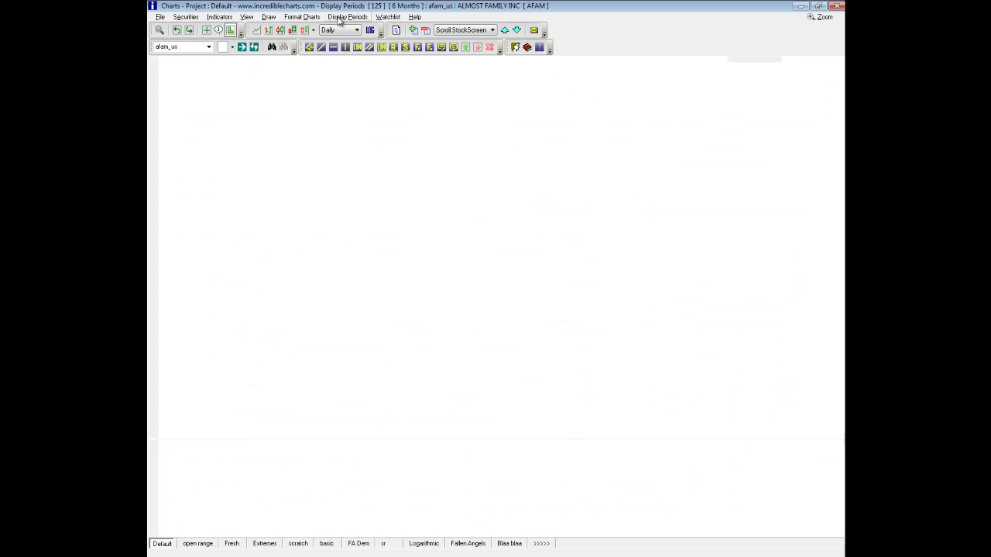
Show AFAM over 1 Year 6 Months as candlesticks, with a vertical line at mid-May 2014.
click(339, 17)
click(350, 137)
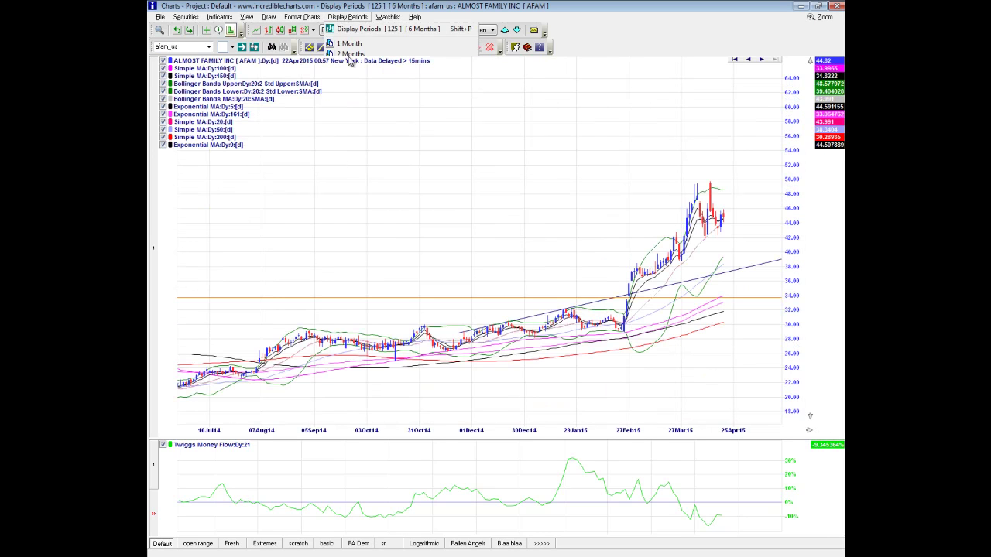
key(shift+p)
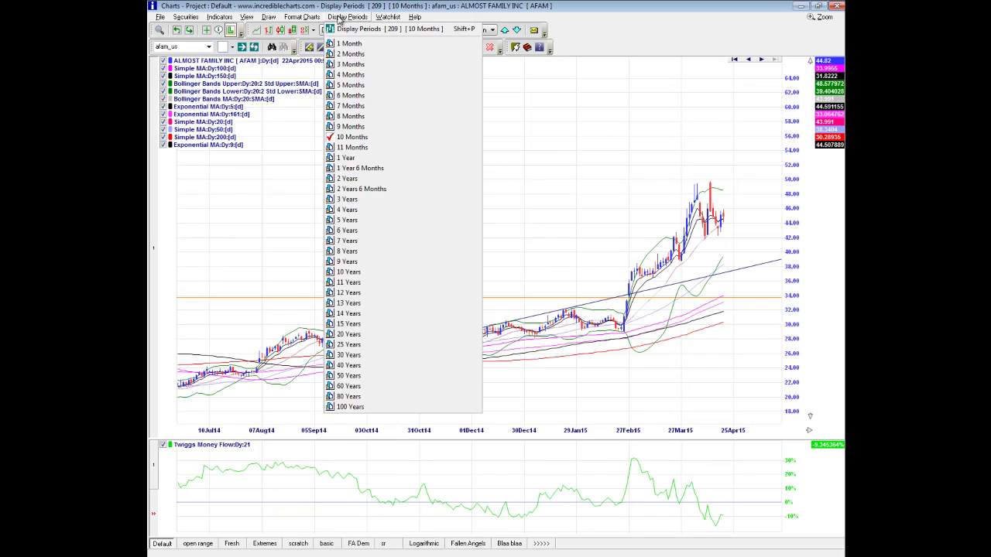
click(368, 169)
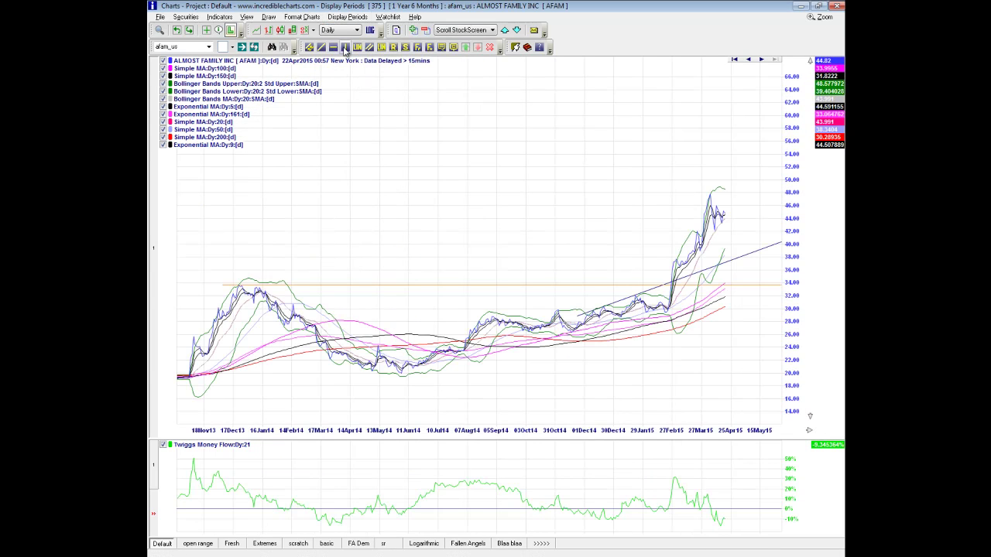
click(367, 374)
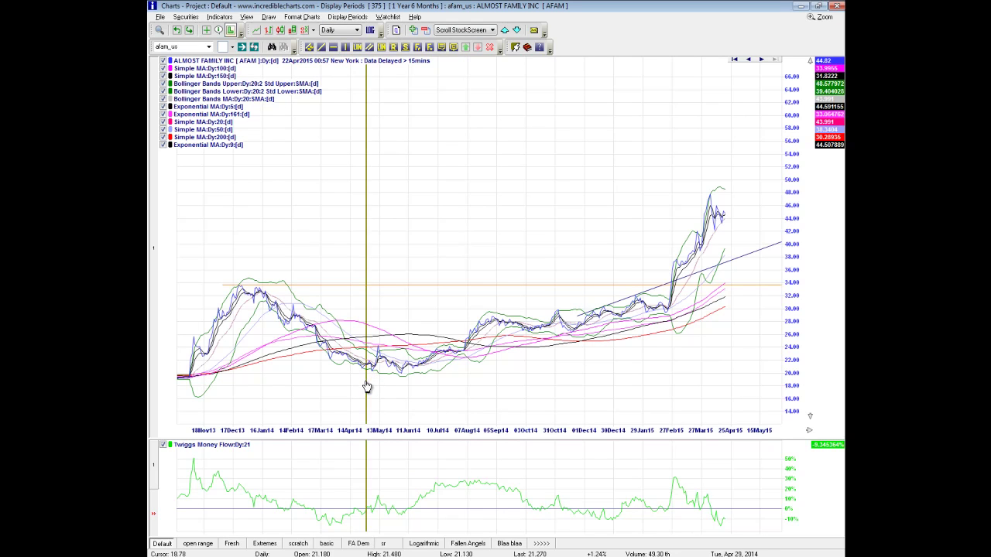
click(281, 31)
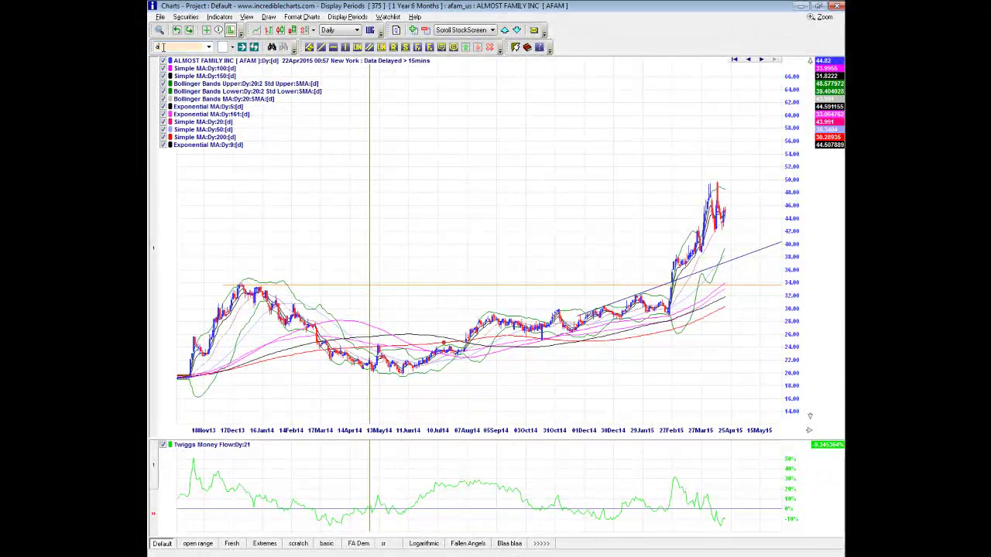
Load the AMED chart and mark late May 2014 with a vertical line.
text(med_us)
key(Return)
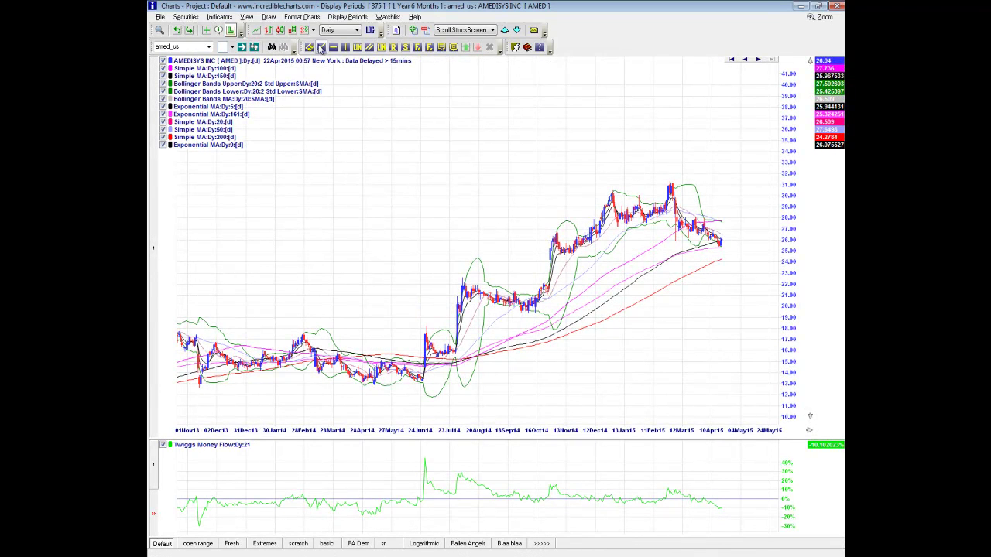
click(345, 48)
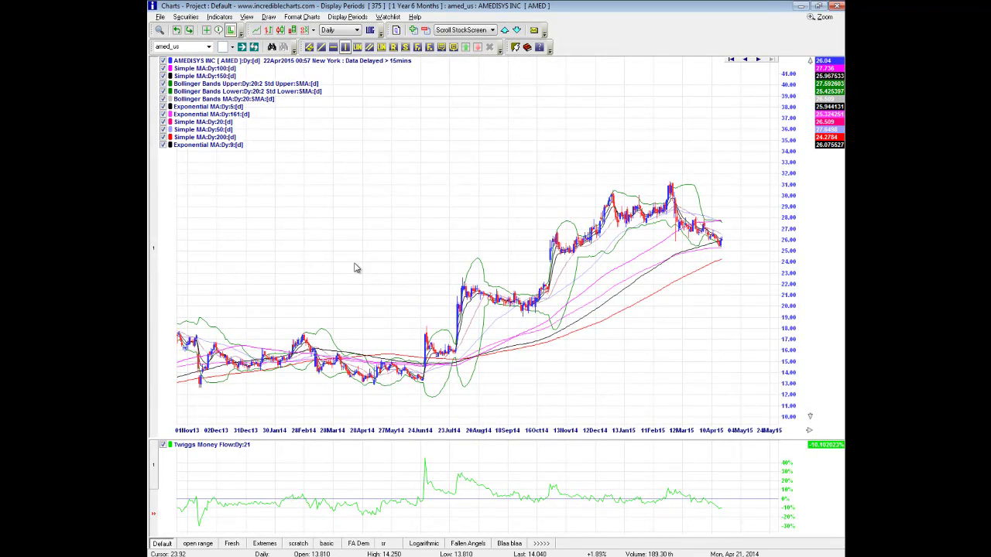
click(379, 390)
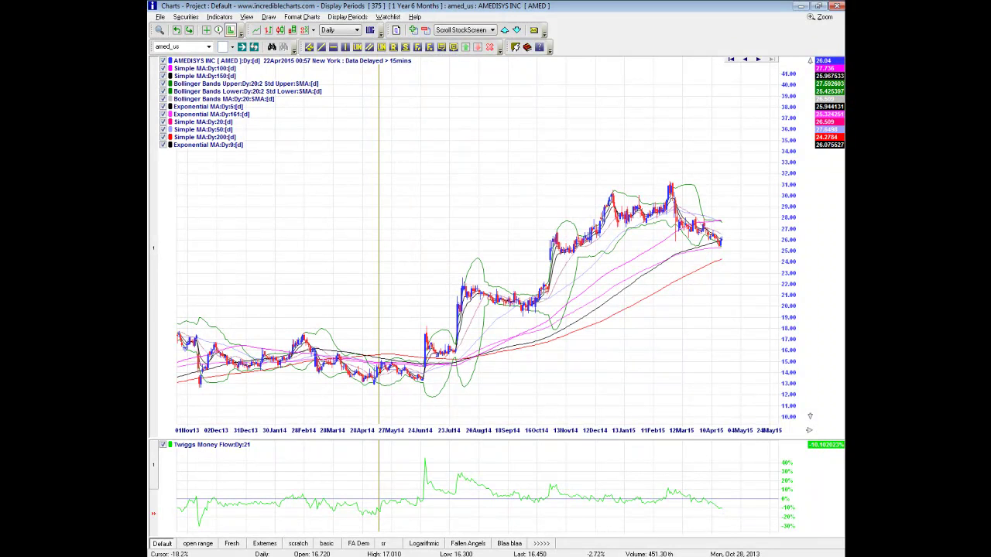
Switch the chart back to VVUS.
click(177, 47)
text(wus)
key(Return)
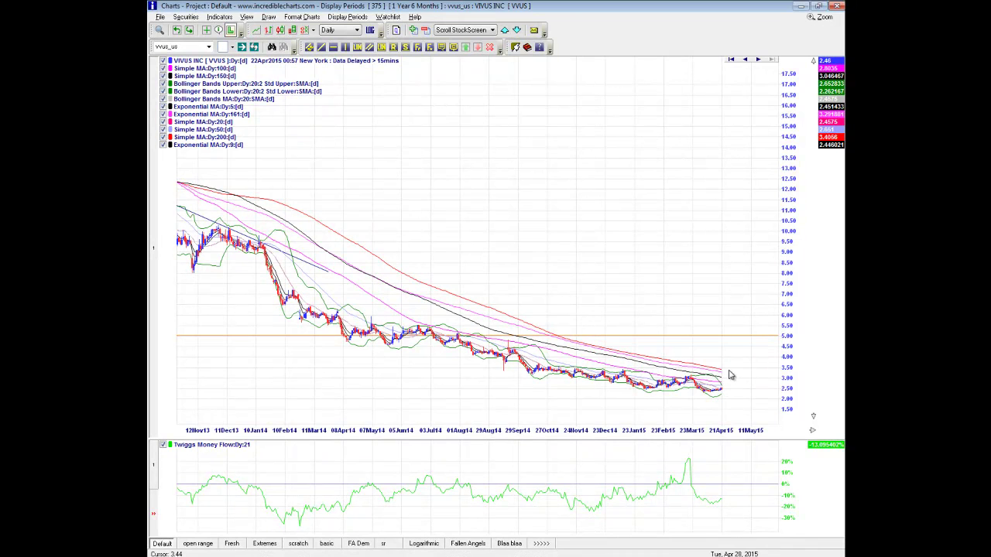
Set the VVUS display period to 1 Year.
click(347, 17)
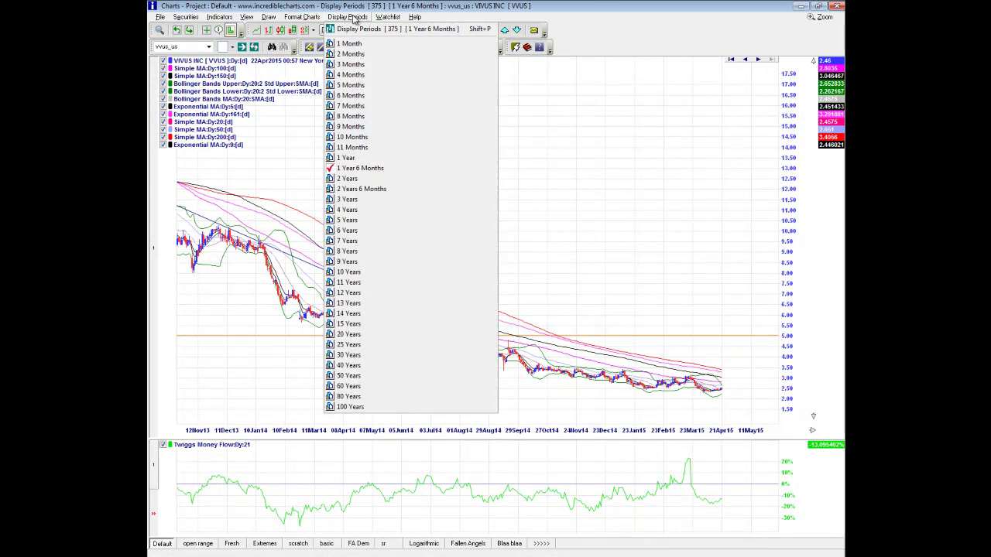
click(374, 213)
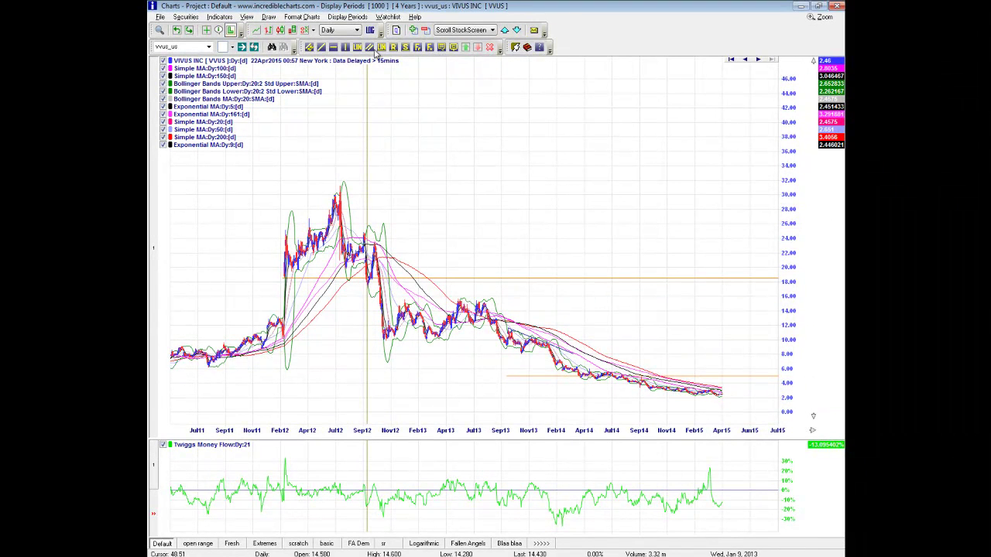
click(348, 17)
click(346, 157)
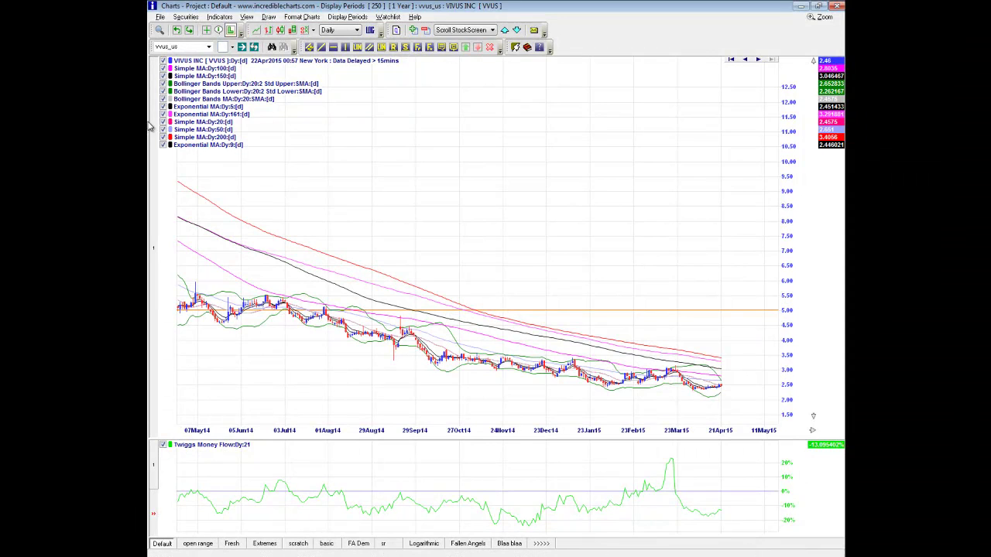
Load the gst_us chart and place a horizontal line at about 3.30.
click(190, 48)
text(gi)
click(193, 53)
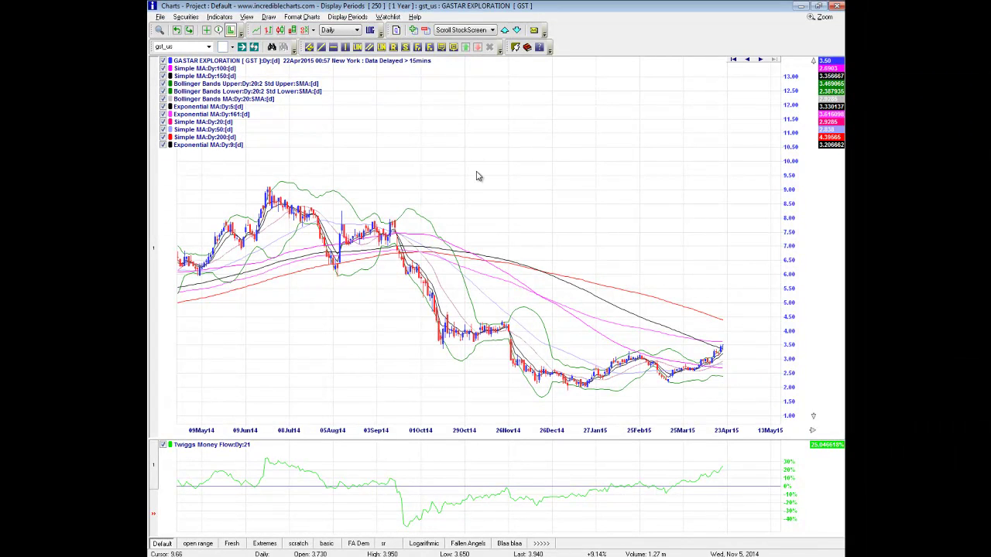
click(345, 47)
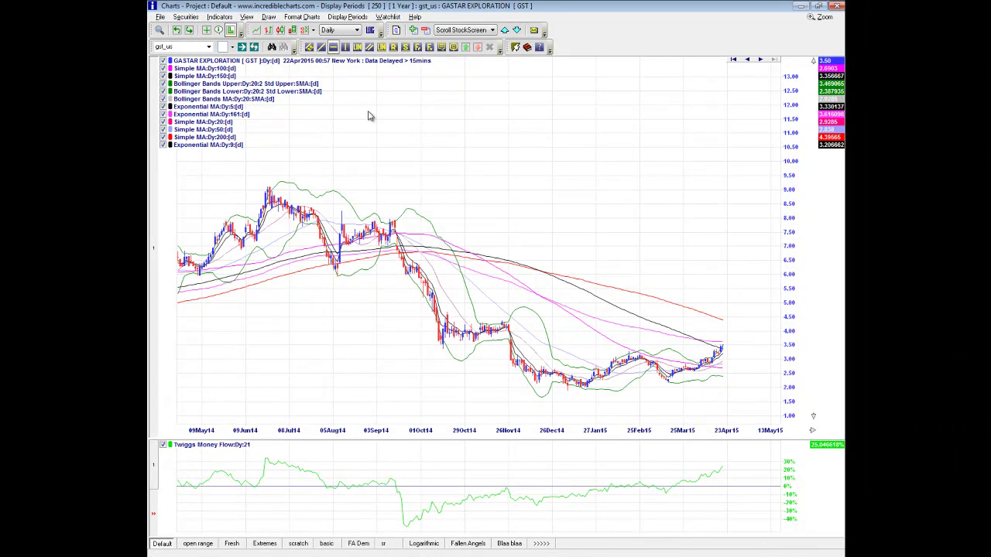
click(606, 351)
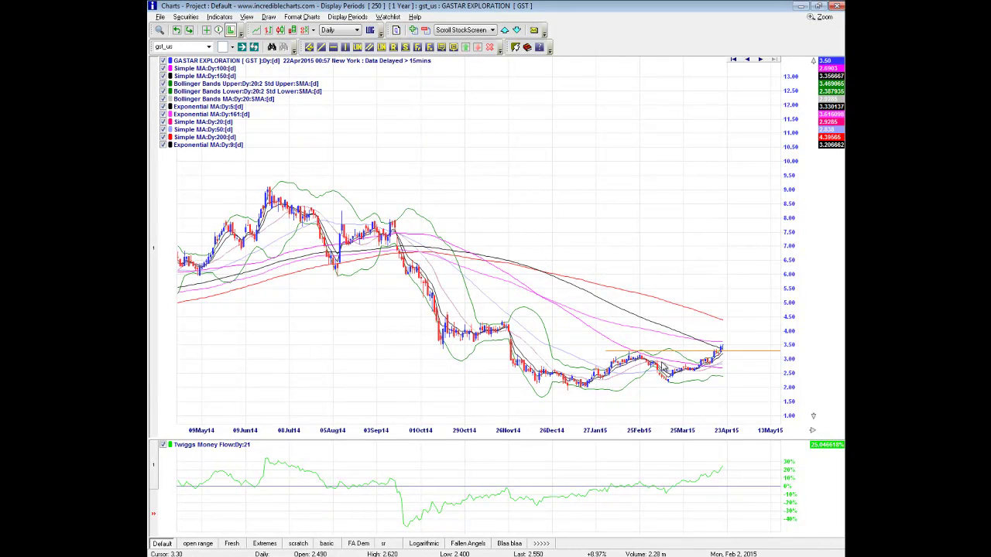
click(721, 352)
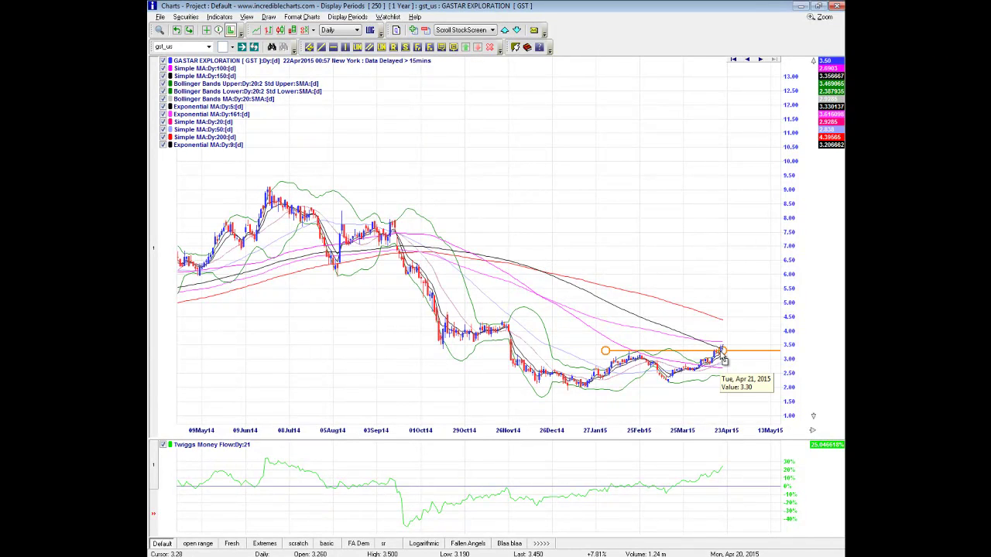
click(720, 361)
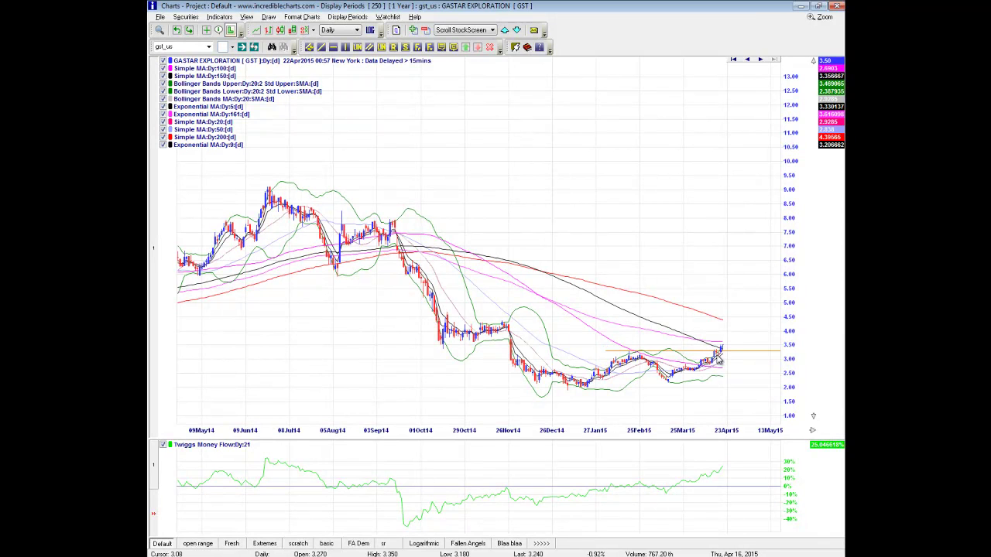
click(722, 352)
drag(720, 356, 713, 364)
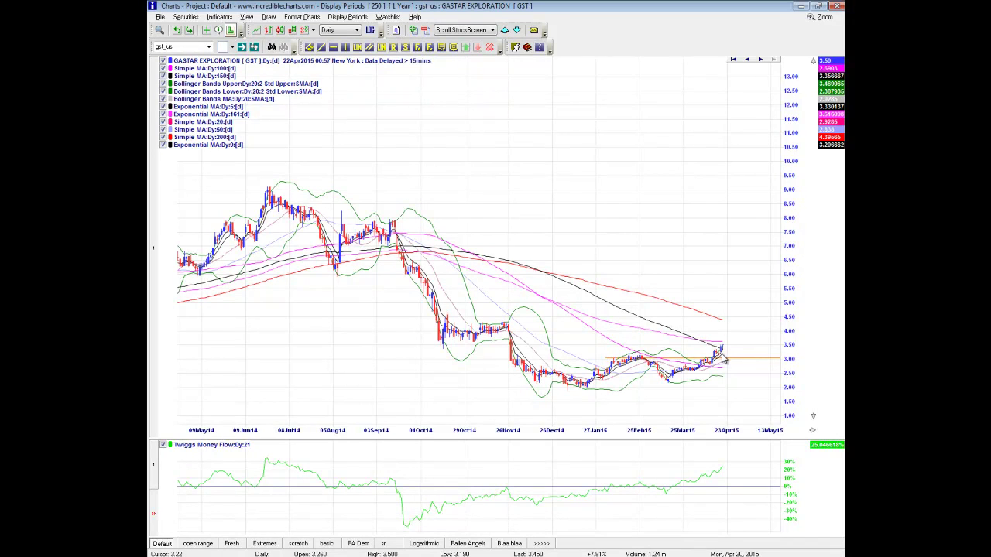
drag(720, 357, 723, 357)
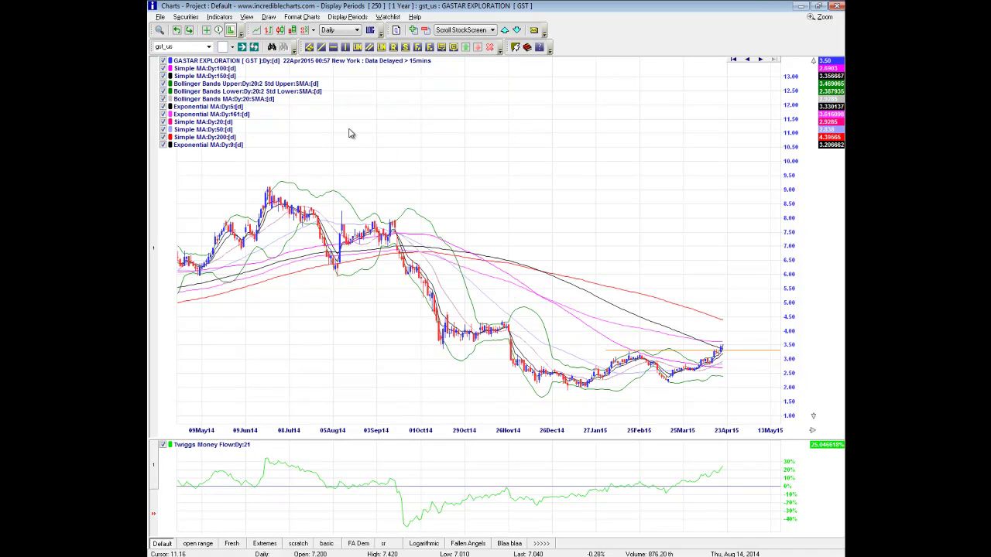
Add a second horizontal line on GST at about 4.00.
click(333, 47)
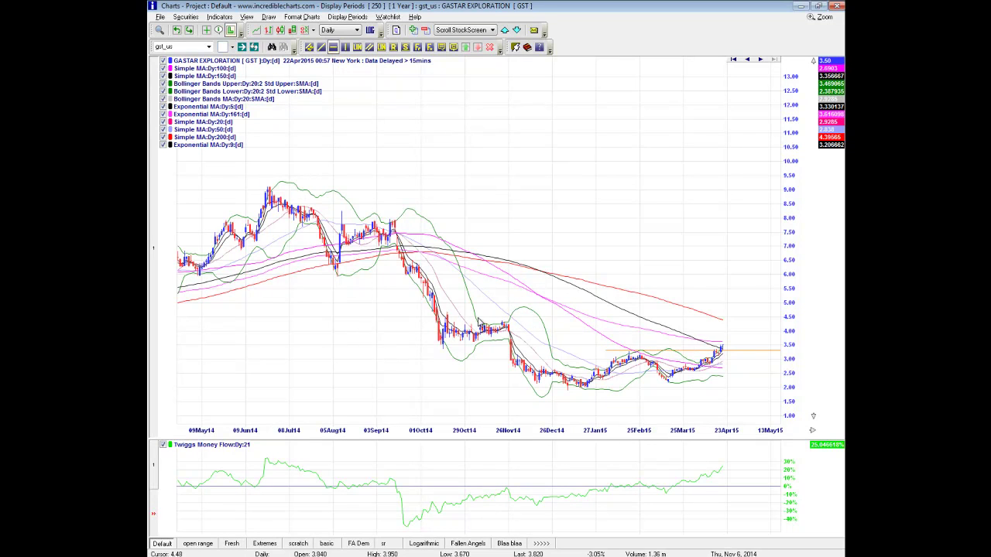
click(494, 320)
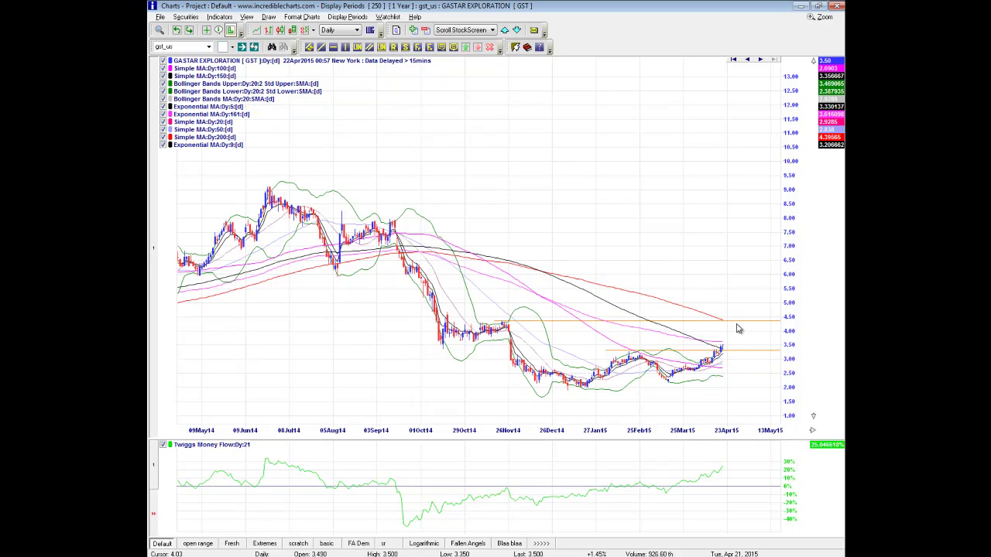
drag(741, 323, 739, 338)
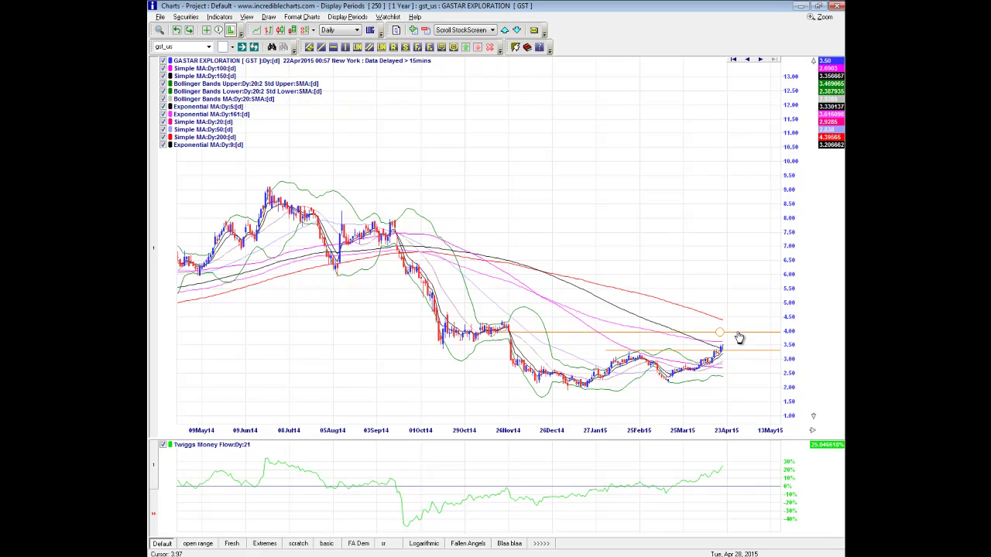
click(743, 350)
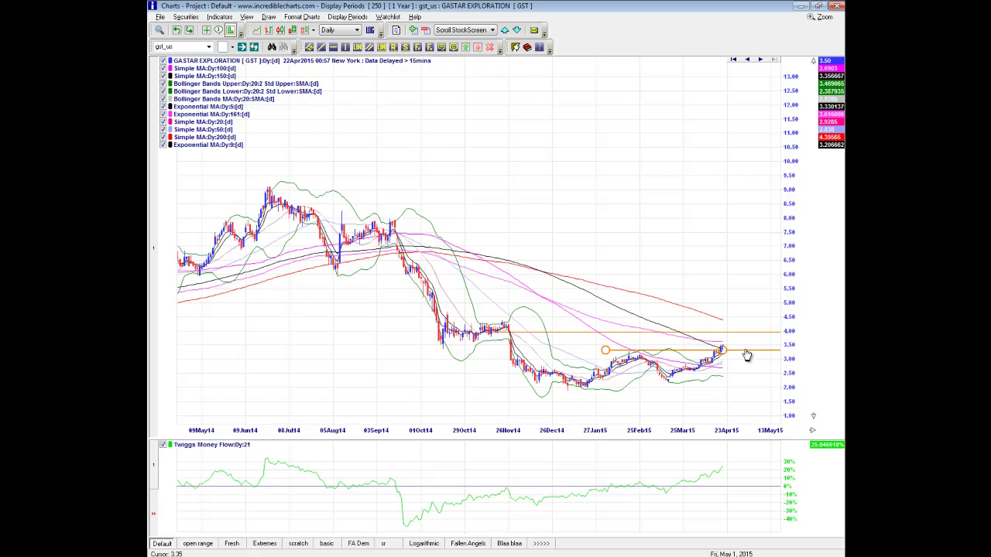
click(177, 47)
Load the grh_us chart and place a horizontal line at about 1.00.
text(grh_us)
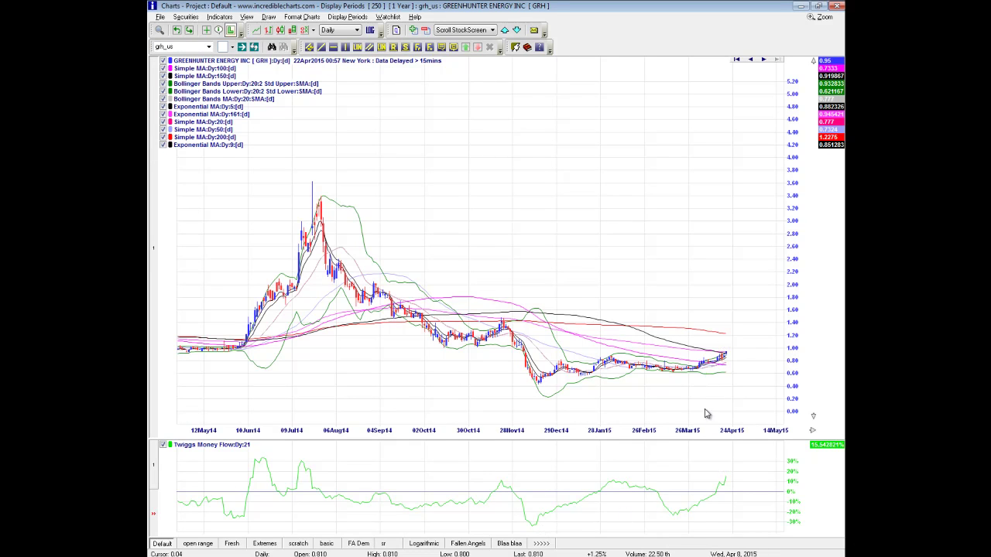
click(332, 46)
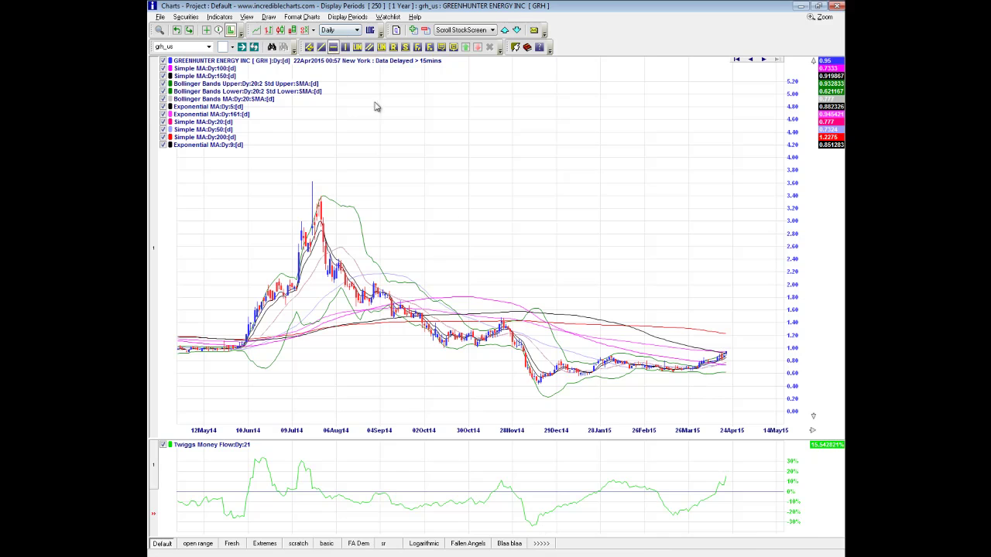
click(582, 357)
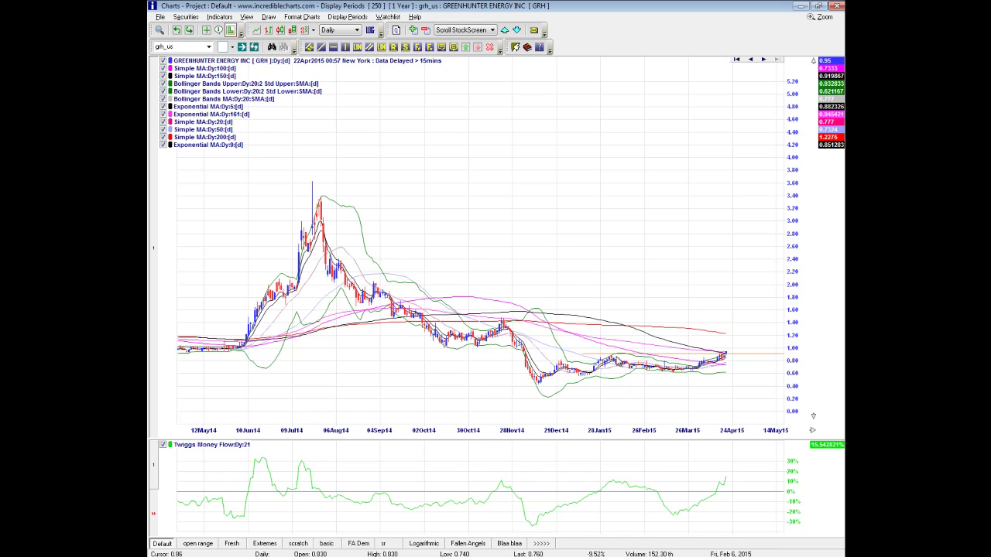
click(423, 349)
click(468, 348)
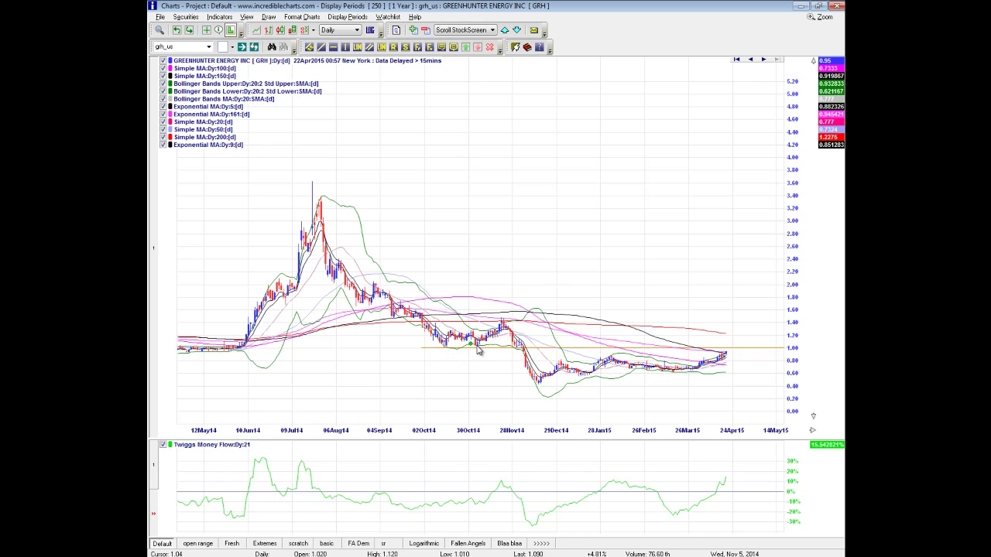
click(477, 349)
click(510, 272)
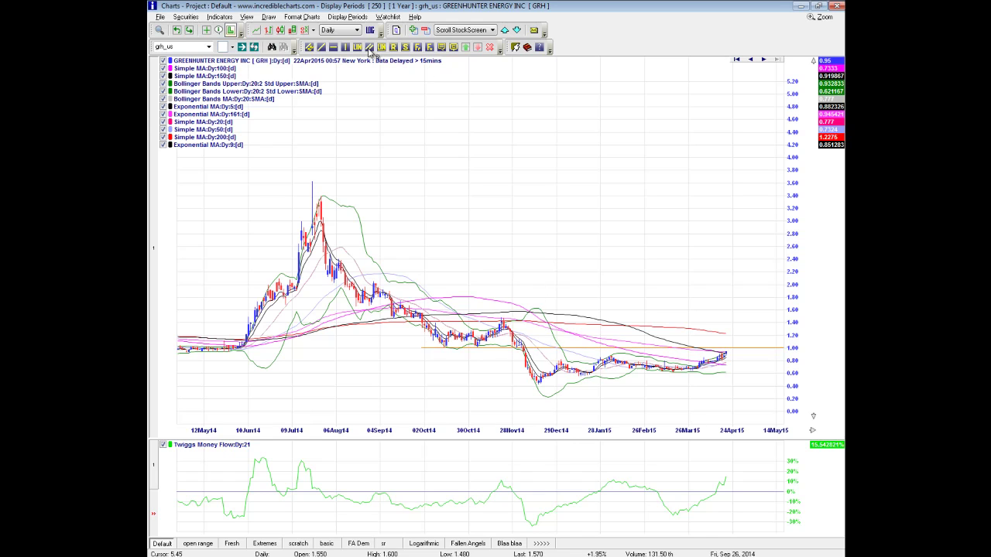
Add a second horizontal line on GRH at about 1.40.
click(333, 47)
click(479, 313)
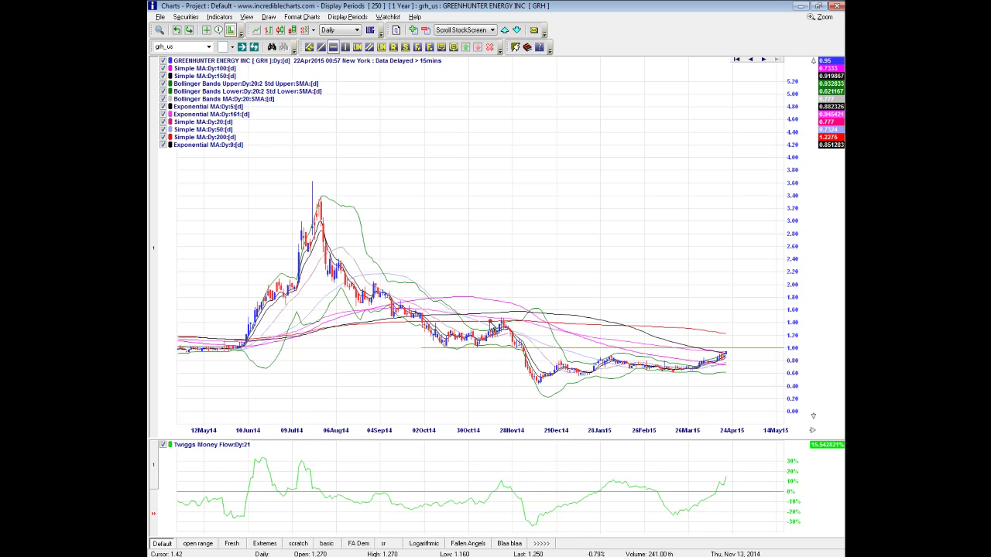
click(491, 319)
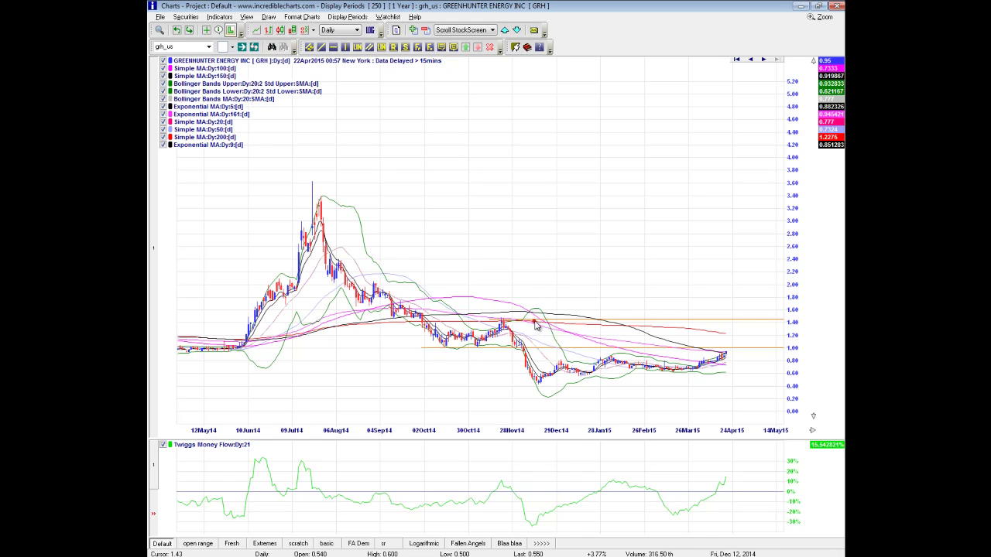
drag(533, 327, 532, 335)
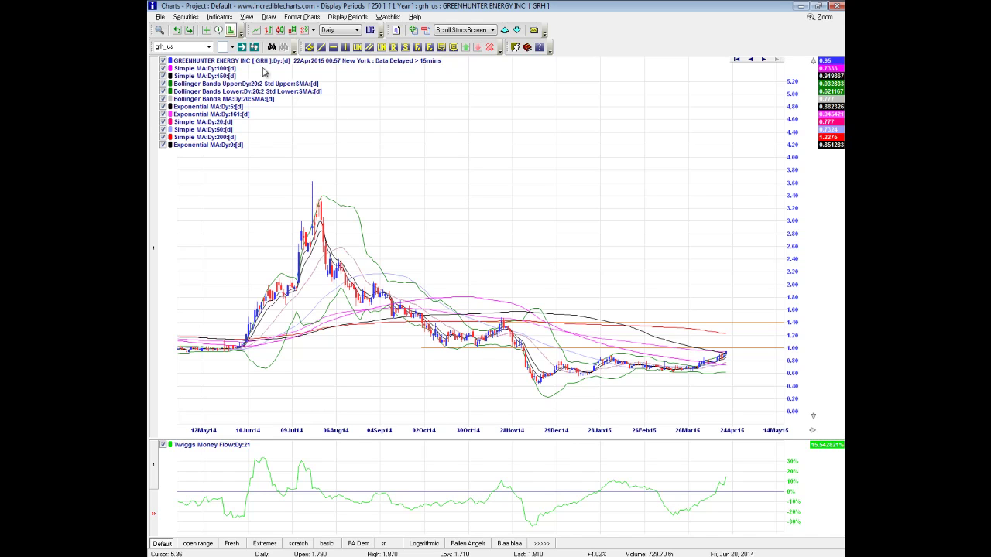
Enter crt_us as the symbol to load the Cross Timbers Royalty Trust (CRT) chart.
click(197, 46)
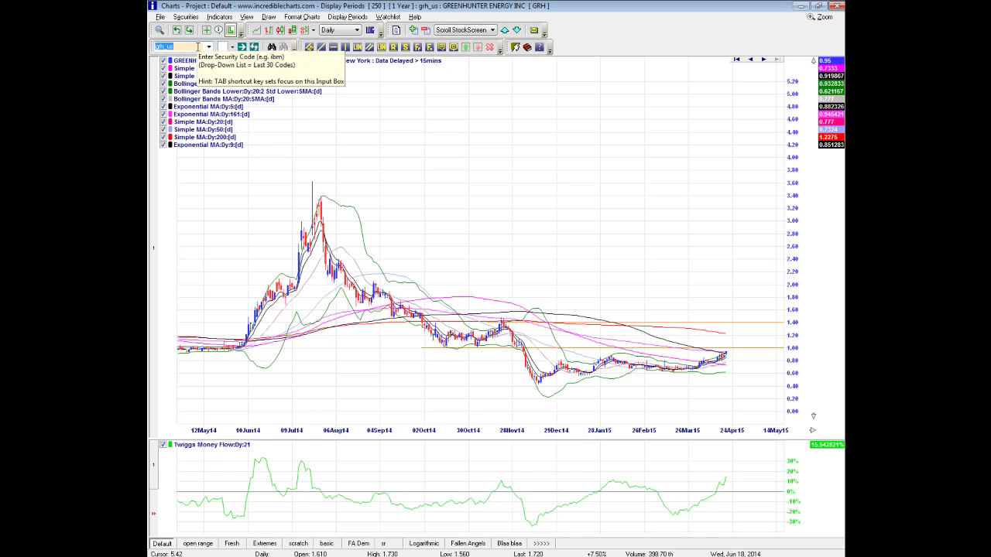
text(crt_us)
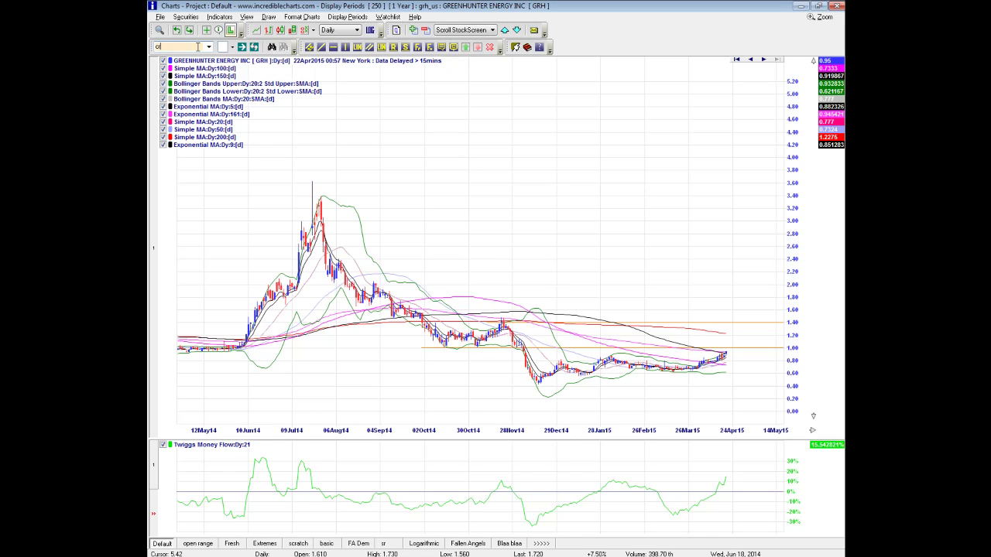
key(Return)
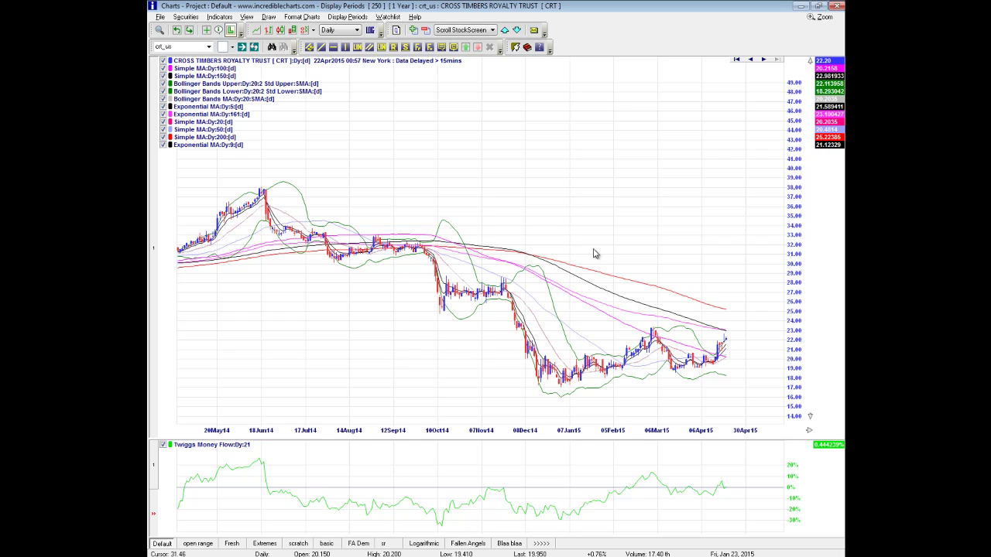
click(189, 48)
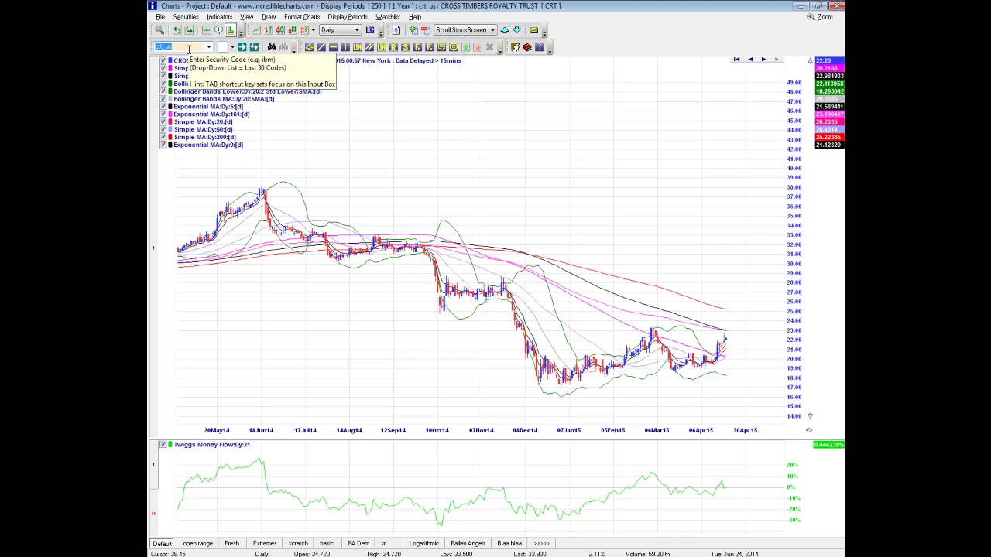
Load the HGT chart and mark a horizontal line at about 5.50 above the latest drop.
text(hgt)
key(Return)
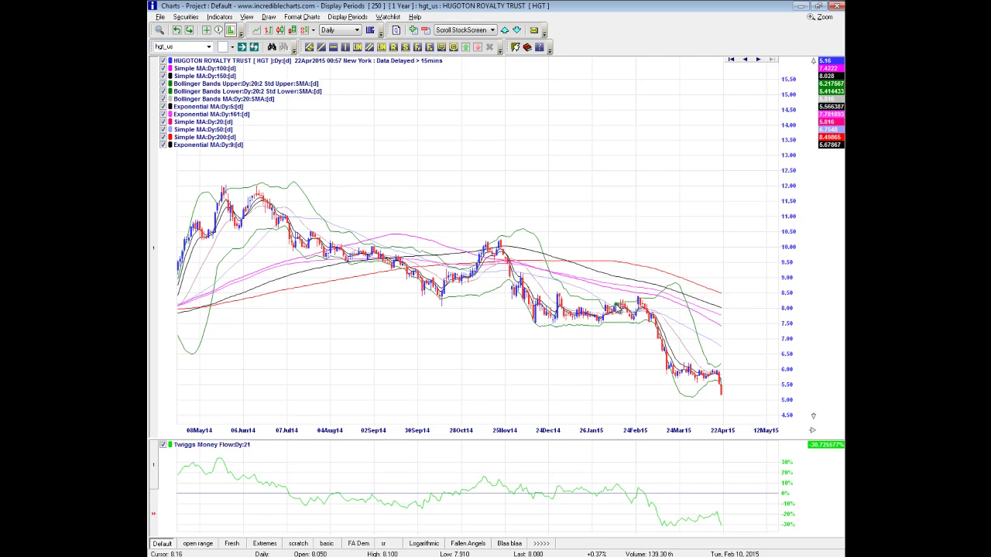
click(674, 383)
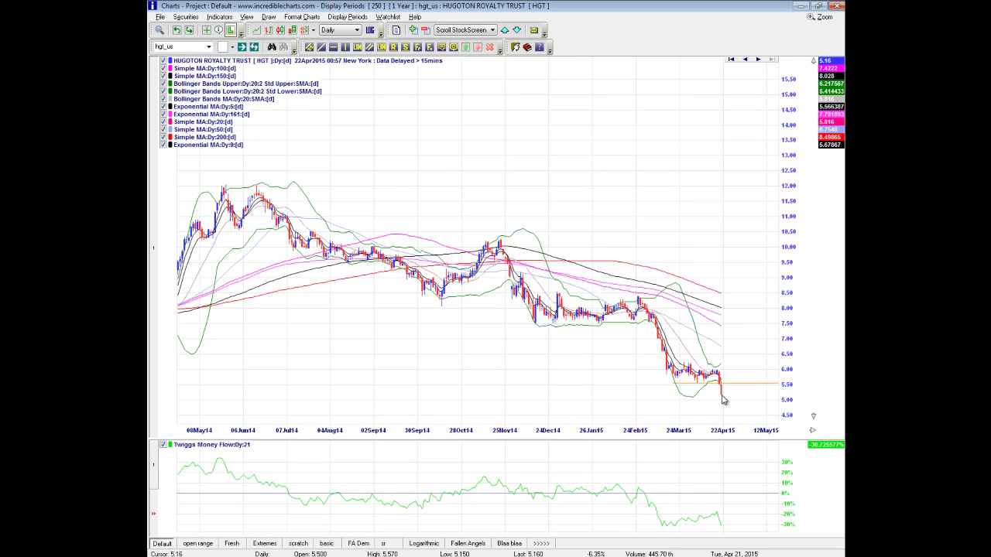